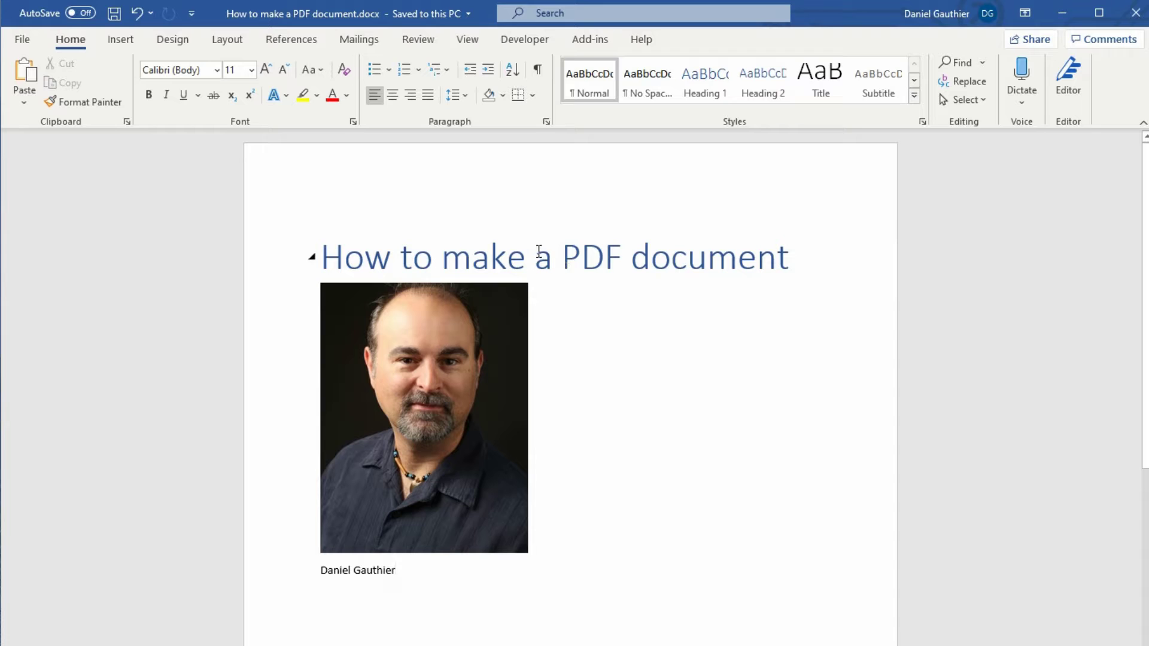
# Save the Word document as a PDF named How to make a PDF document in the How to make a PDF folder
pyautogui.click(19, 37)
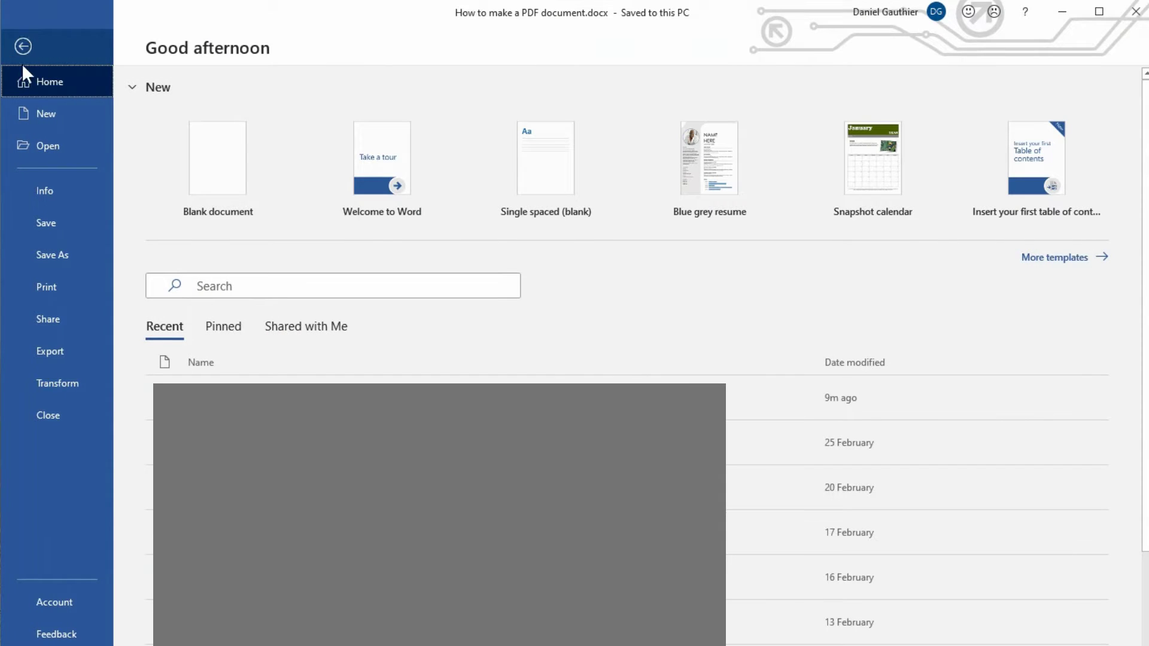
pyautogui.click(72, 254)
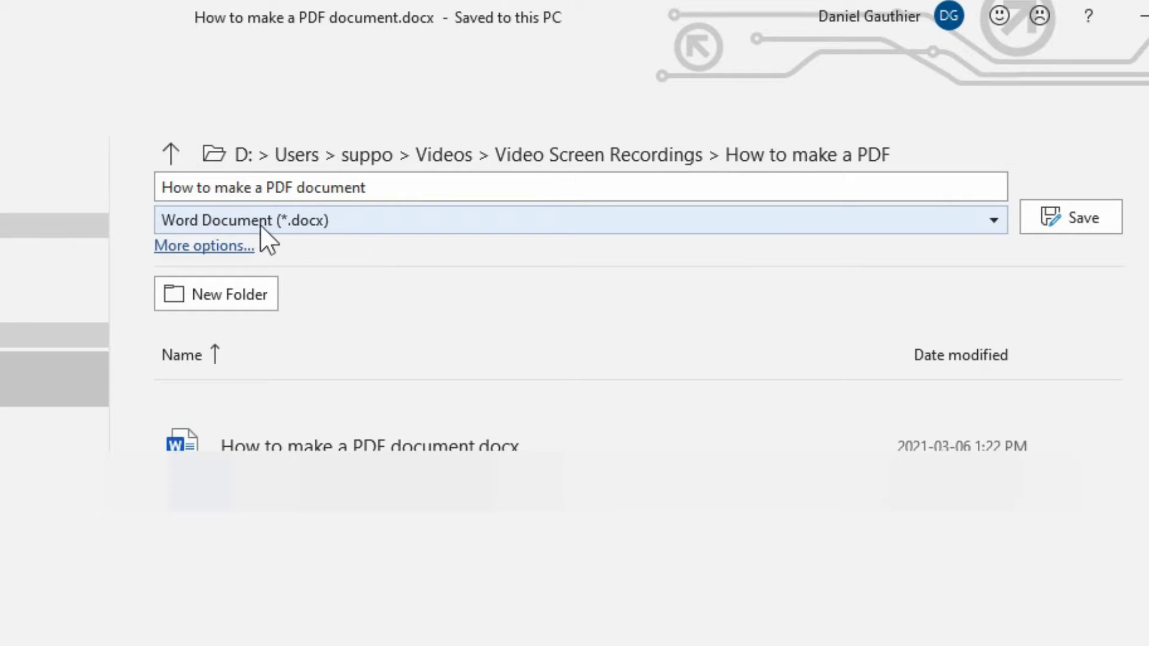
pyautogui.click(360, 223)
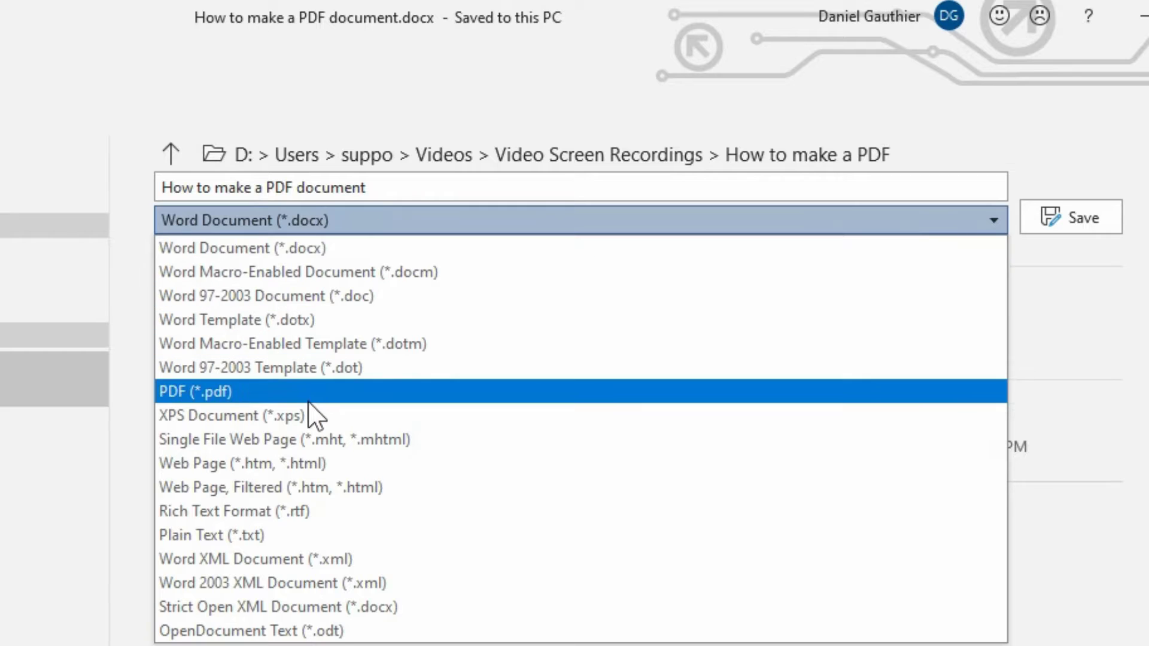
pyautogui.click(305, 395)
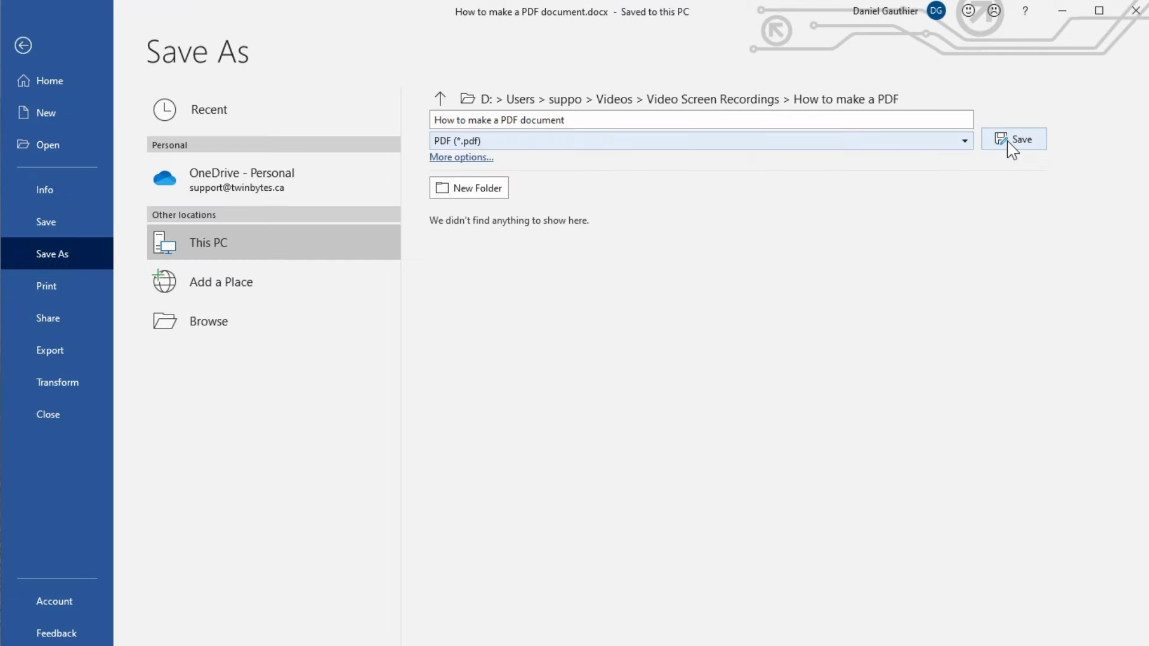
pyautogui.click(1011, 139)
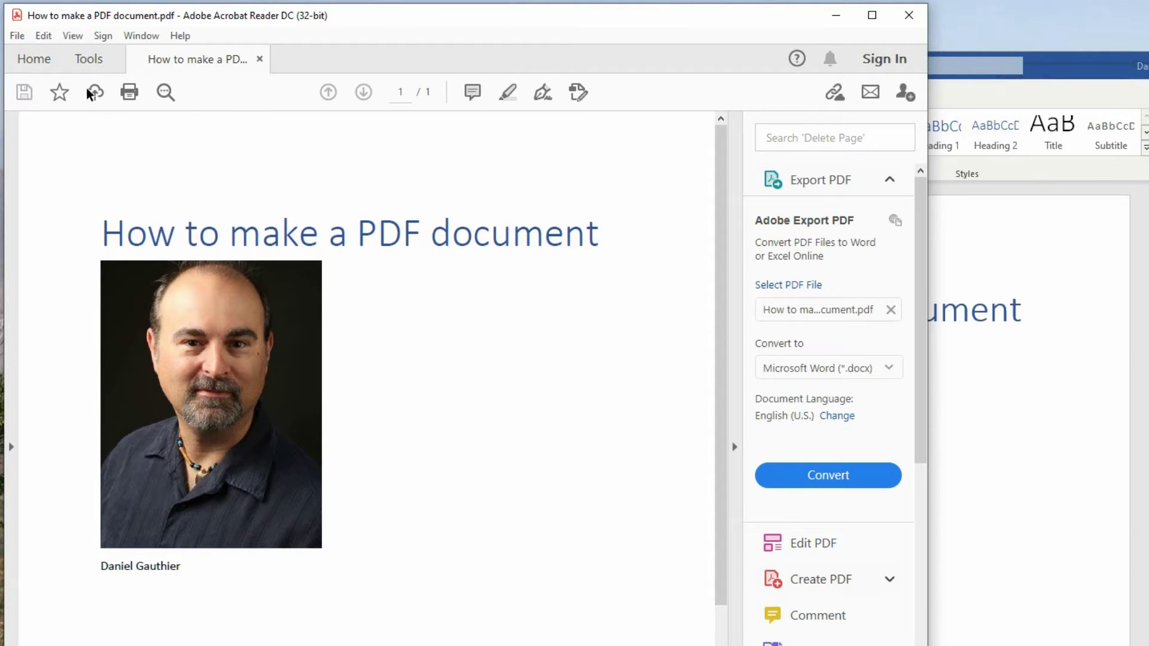
pyautogui.click(472, 92)
pyautogui.click(436, 196)
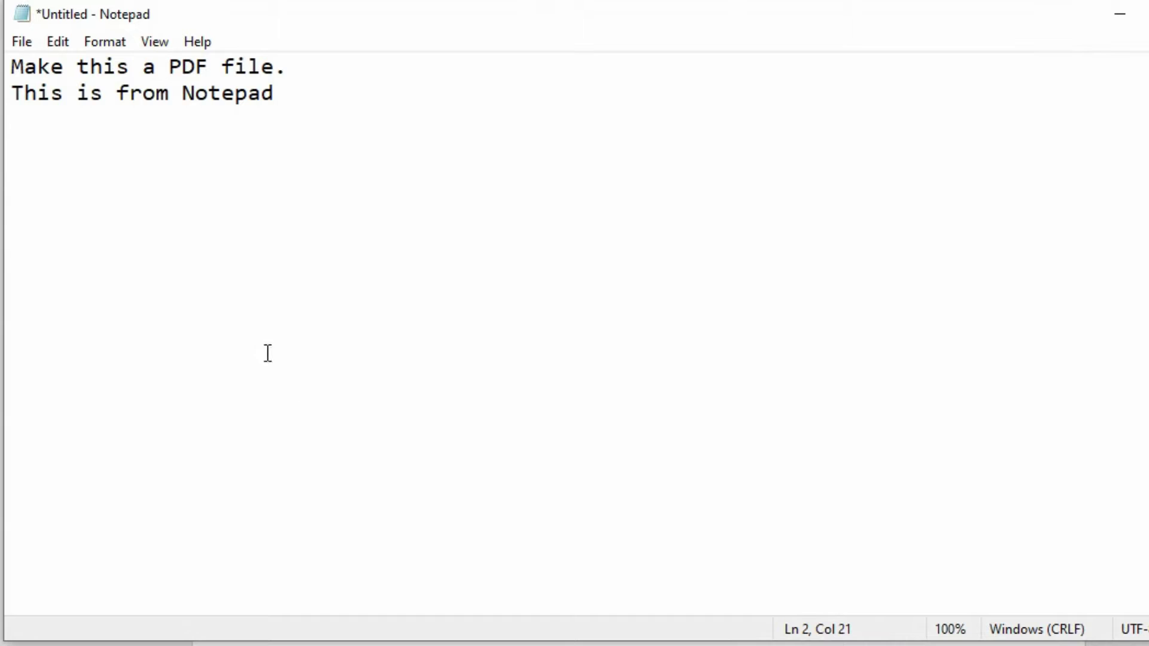
# In Notepad, examine the file types offered for saving the untitled note and leave without saving
pyautogui.click(24, 41)
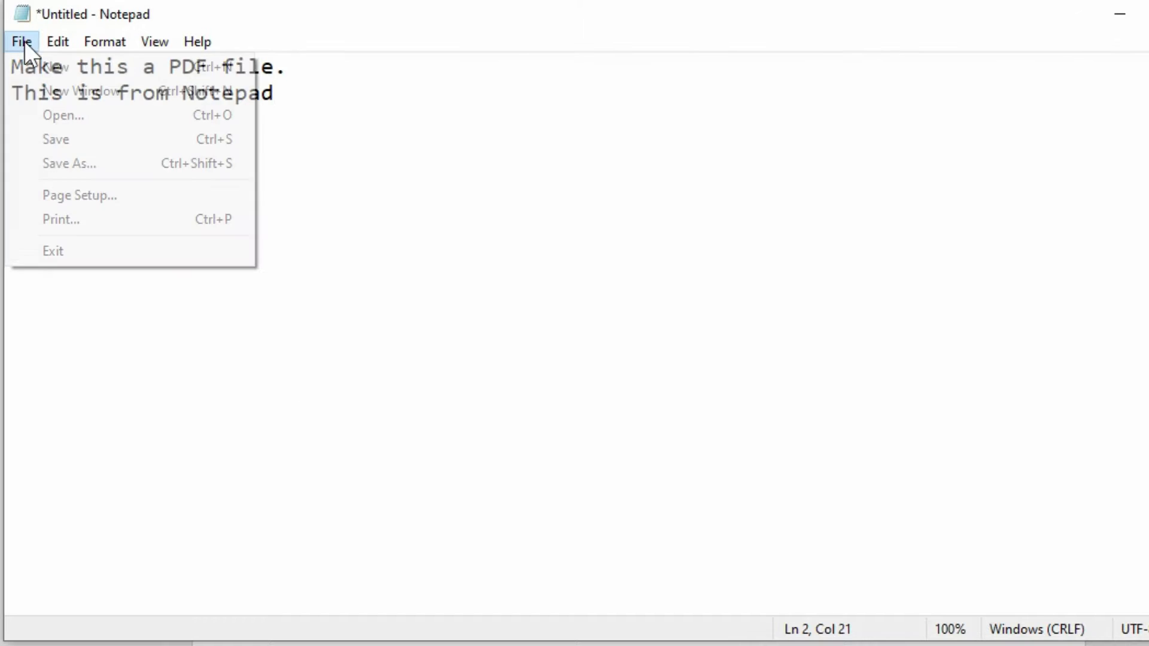
pyautogui.click(75, 162)
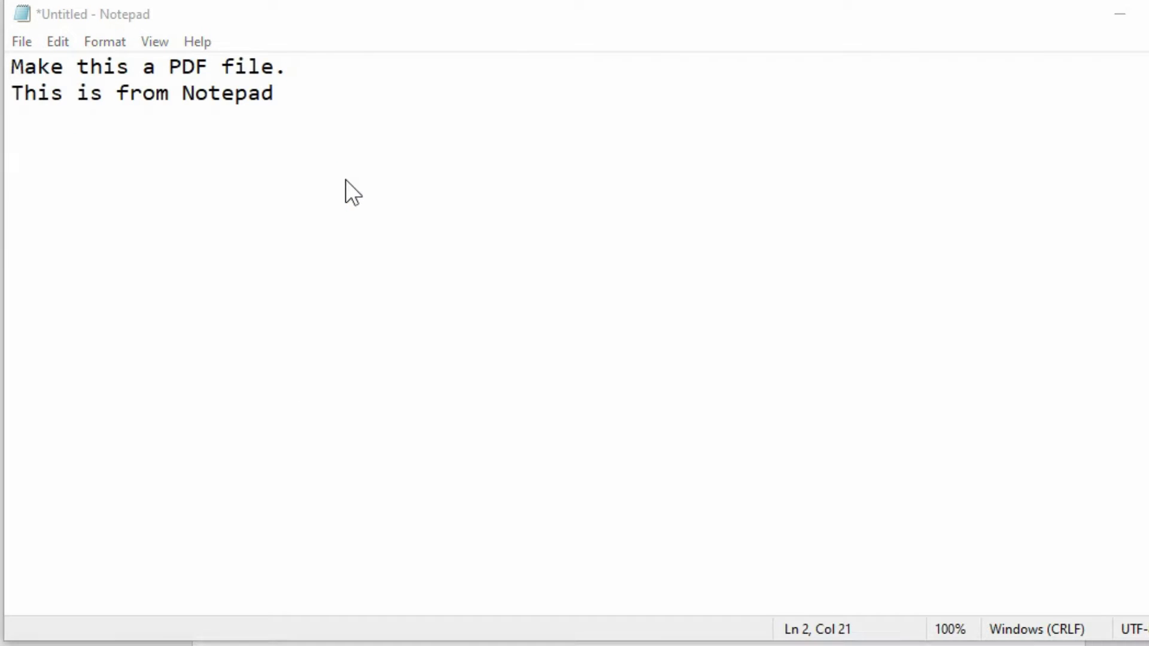
pyautogui.click(277, 560)
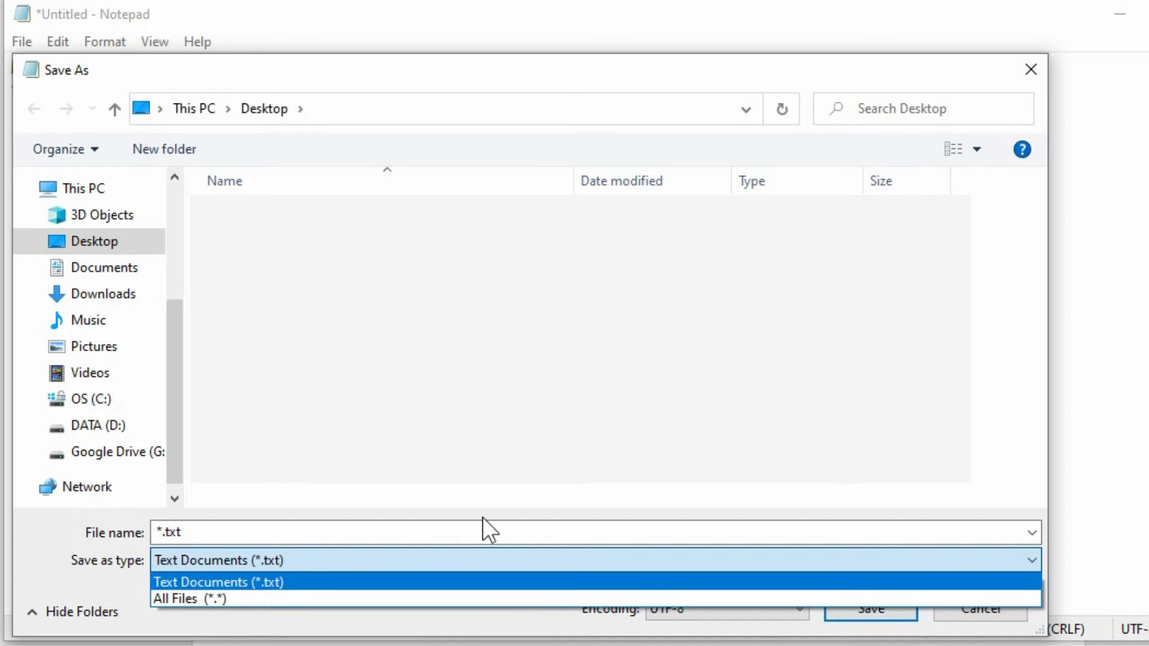
pyautogui.click(897, 492)
pyautogui.click(967, 610)
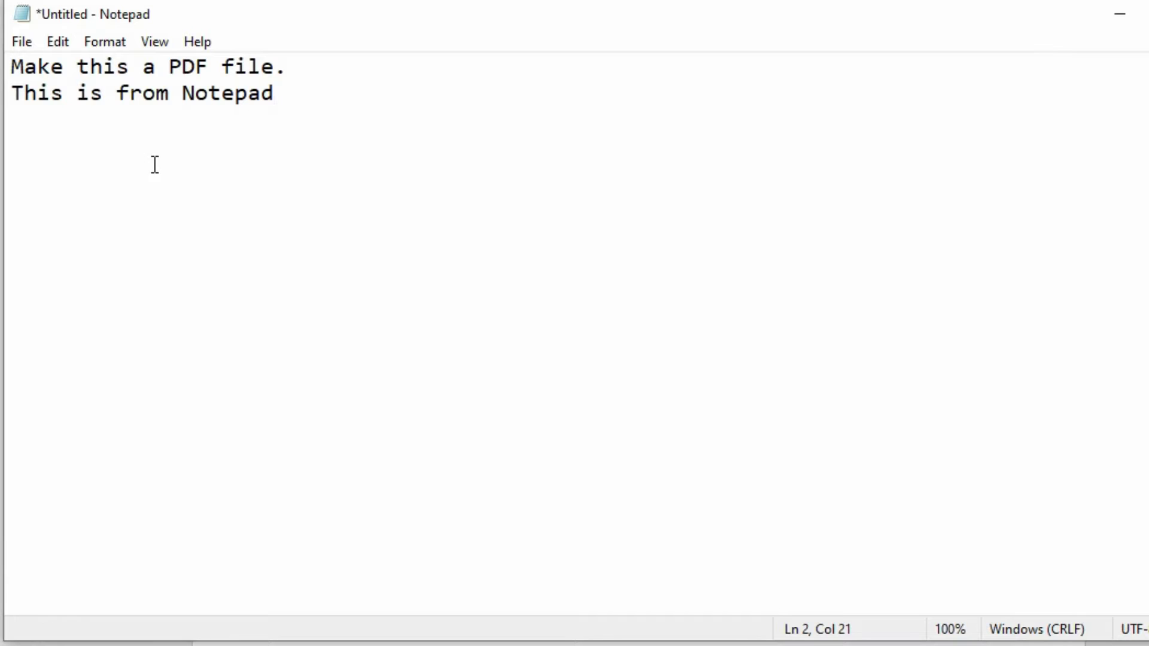
# Print the note with Microsoft Print to PDF, saving it as Notepad in the How to make a PDF folder, and open Notepad.pdf
pyautogui.click(23, 42)
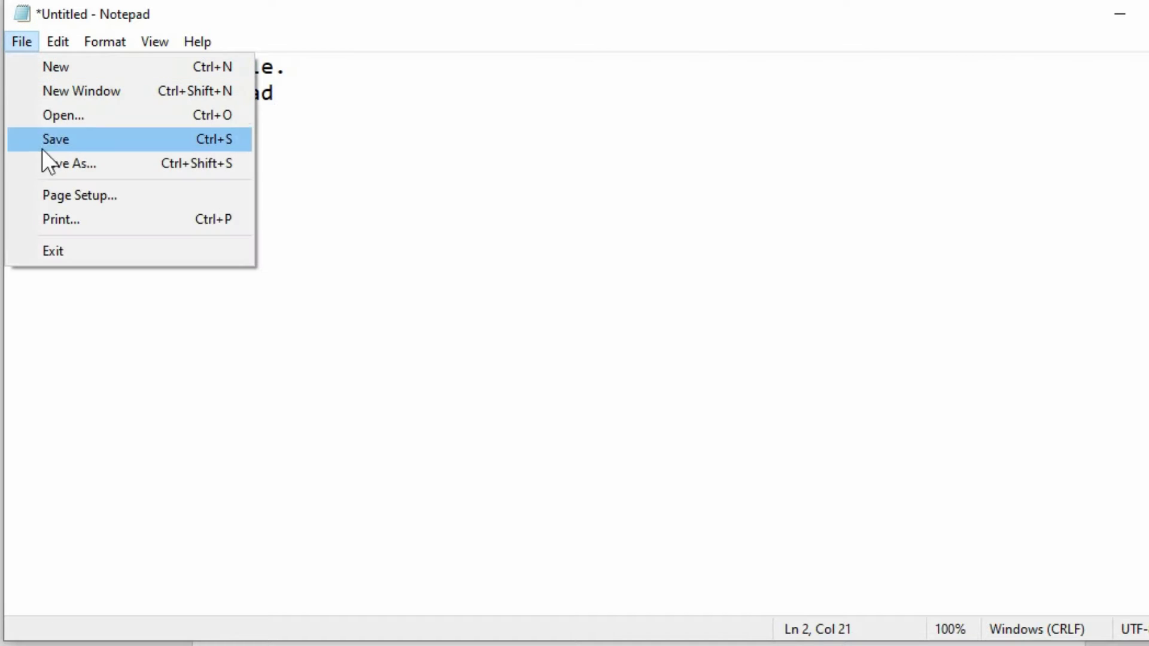
pyautogui.click(114, 221)
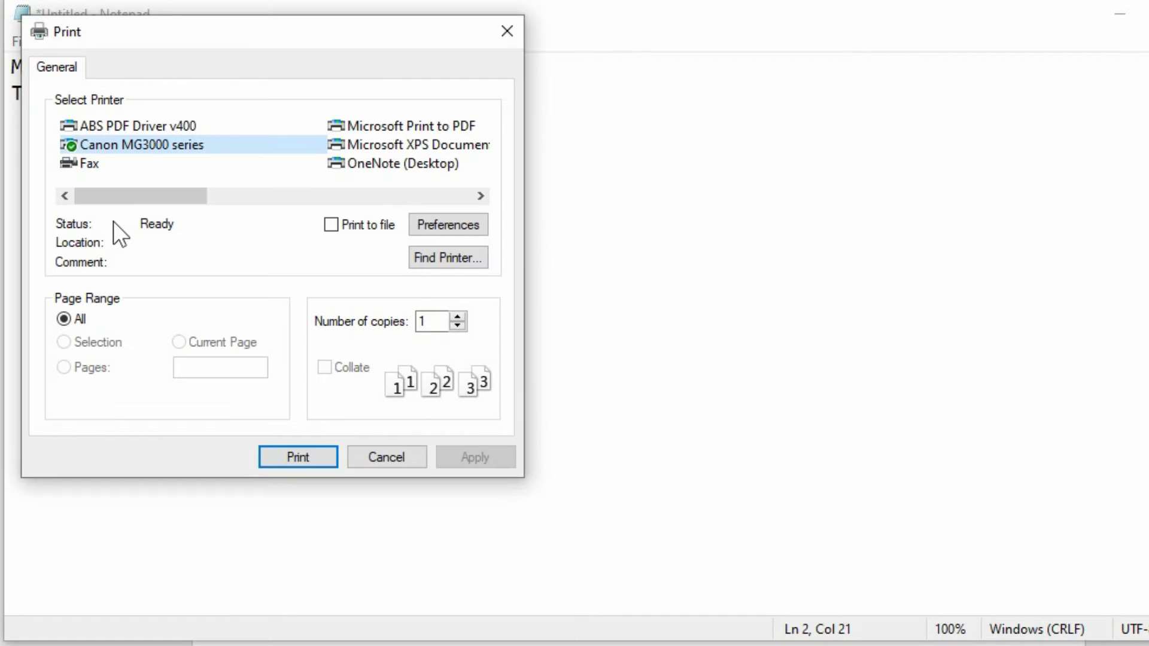
pyautogui.click(396, 125)
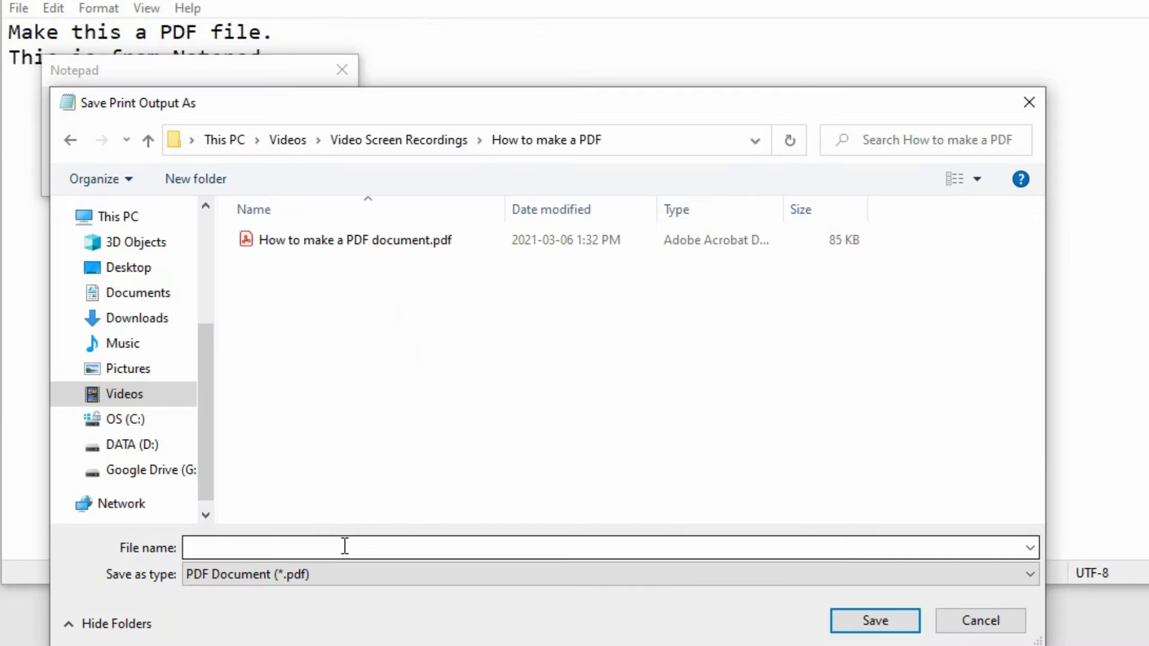
pyautogui.click(345, 545)
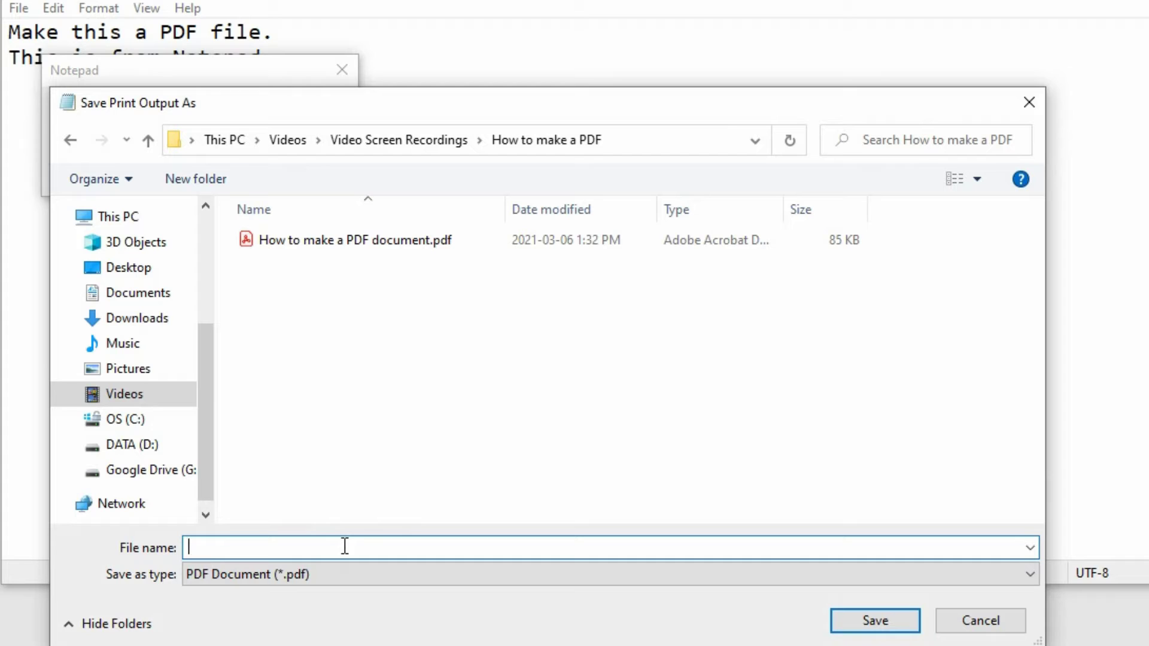
pyautogui.write('Notepad')
pyautogui.click(885, 615)
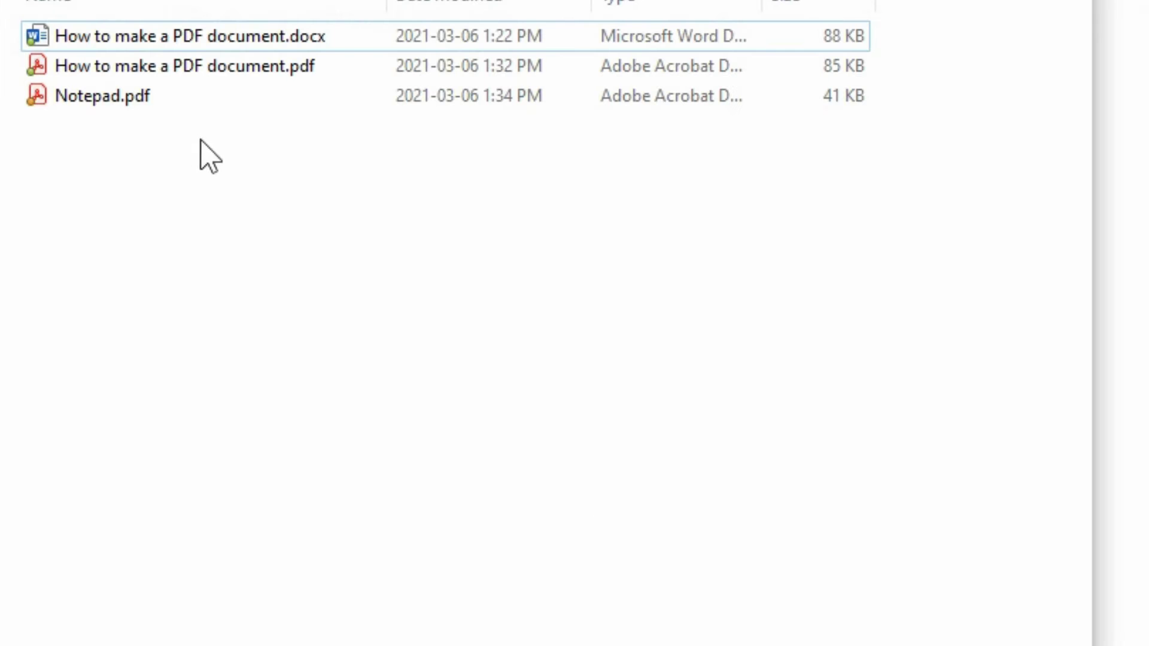
pyautogui.click(98, 93)
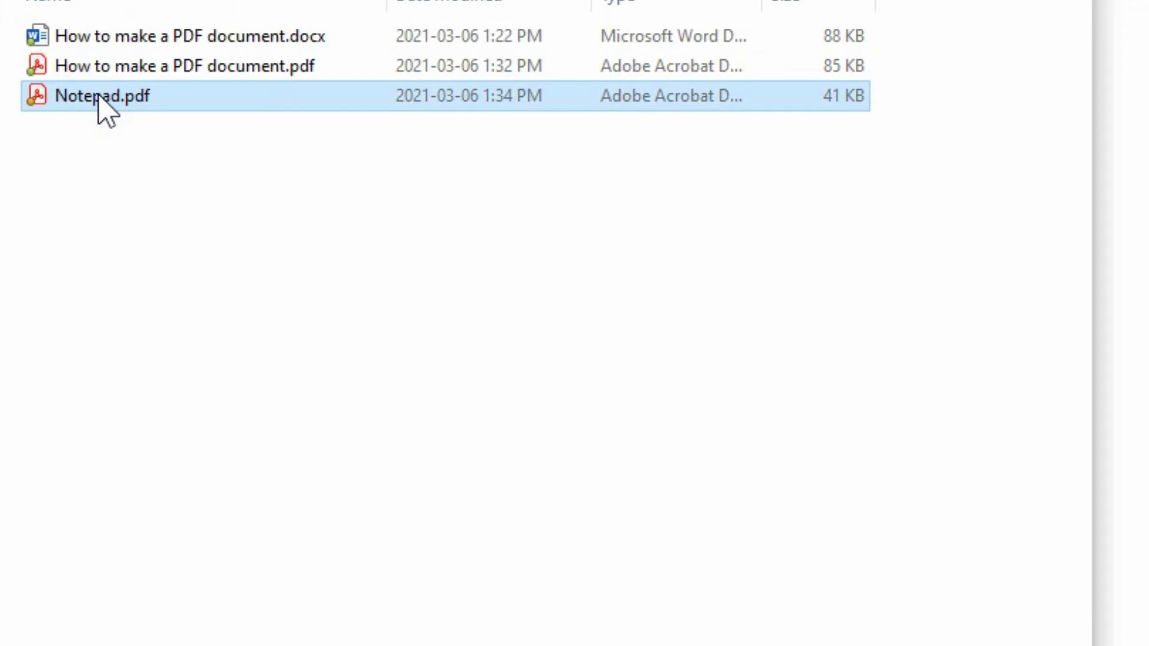
pyautogui.doubleClick(100, 97)
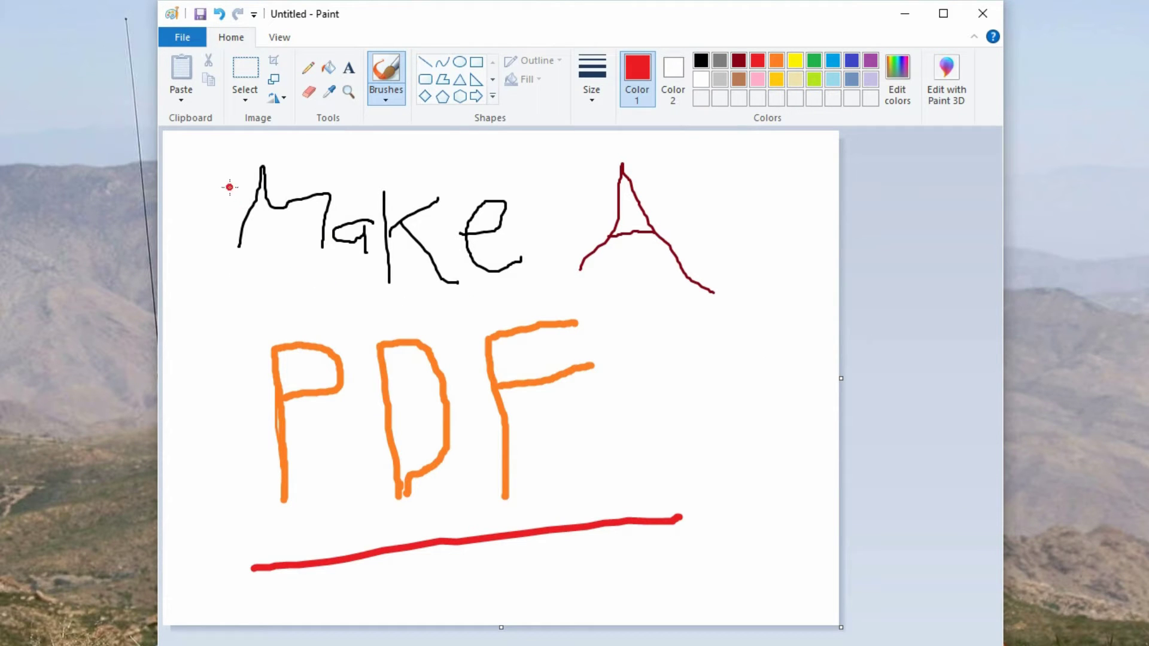
# In Paint, draw a short red brush line beneath the start of the word Make
pyautogui.moveTo(251, 267); pyautogui.dragTo(359, 295)
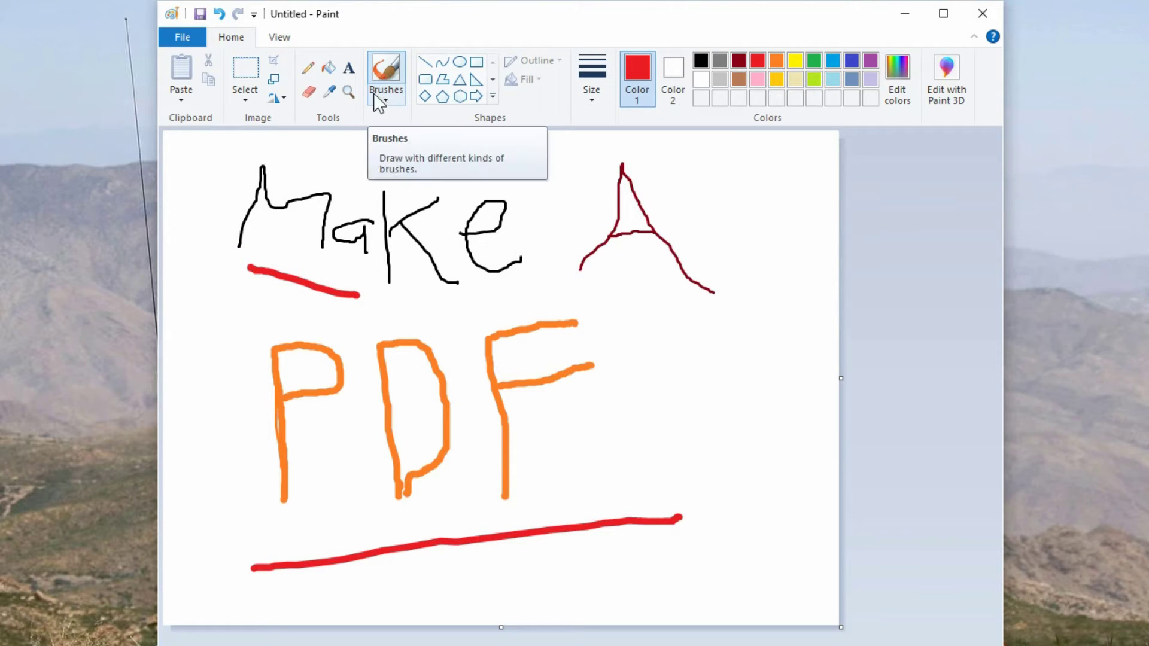
# Examine the file types offered for saving the Paint drawing and leave without saving
pyautogui.click(190, 40)
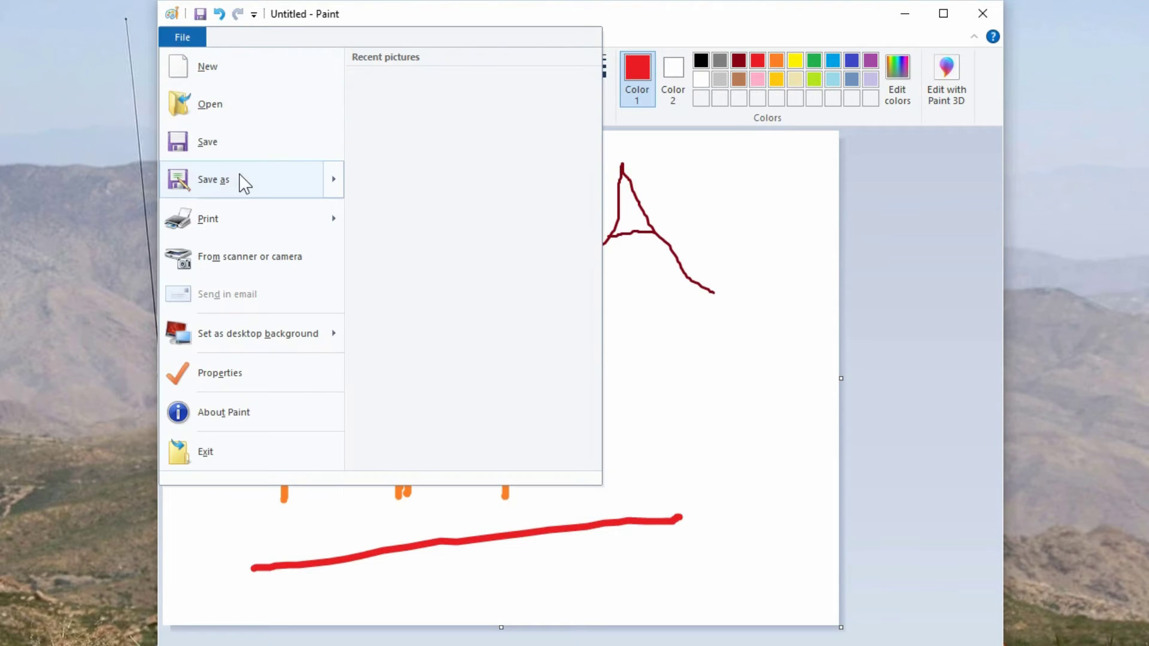
pyautogui.click(239, 173)
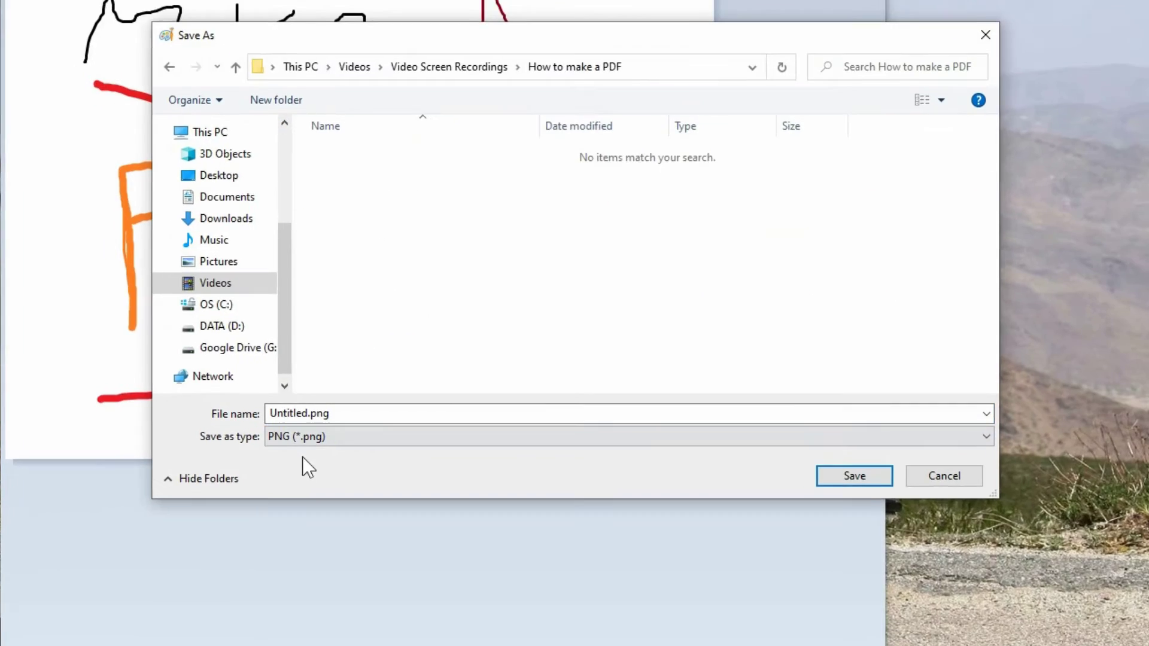
pyautogui.click(317, 438)
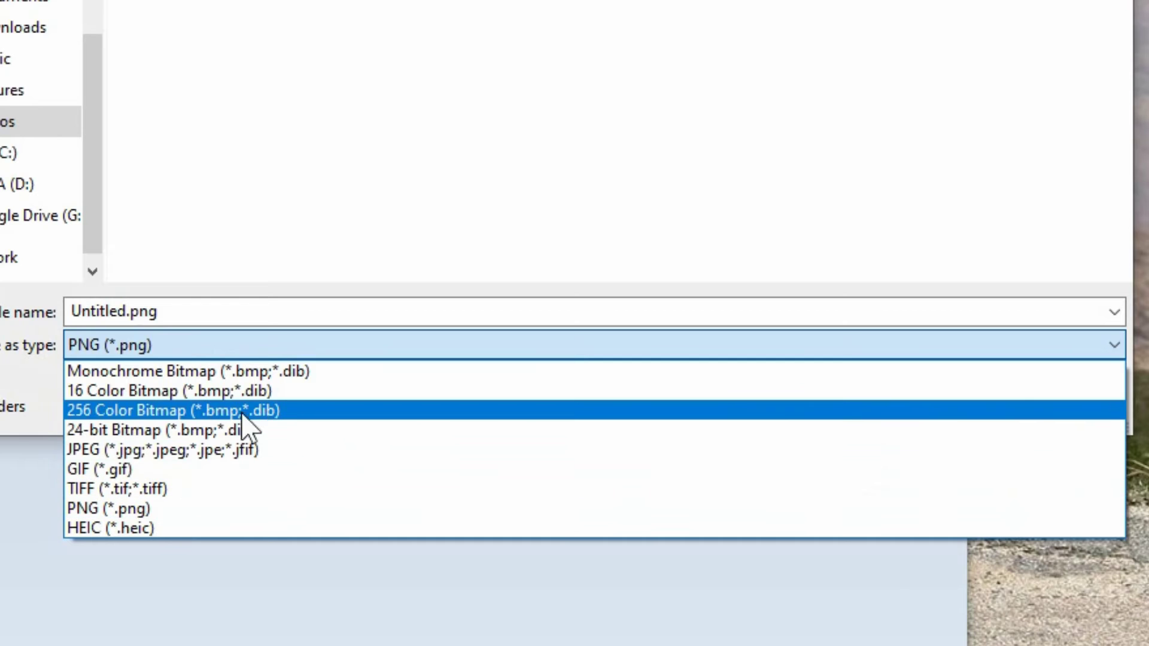
pyautogui.click(588, 130)
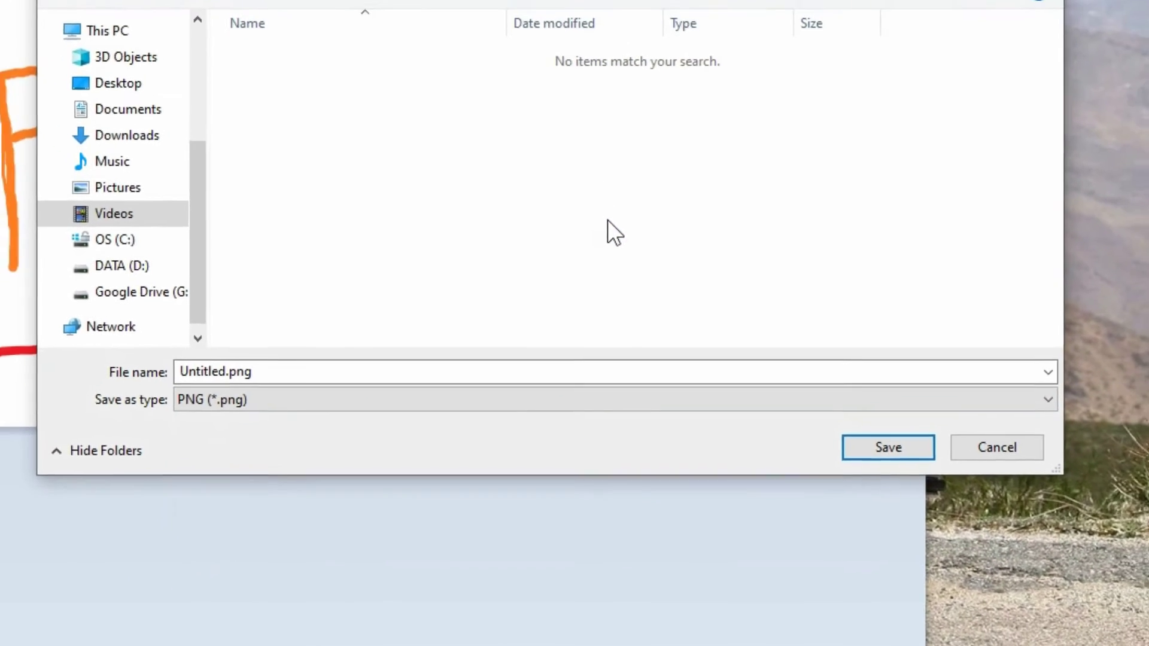
pyautogui.click(1013, 418)
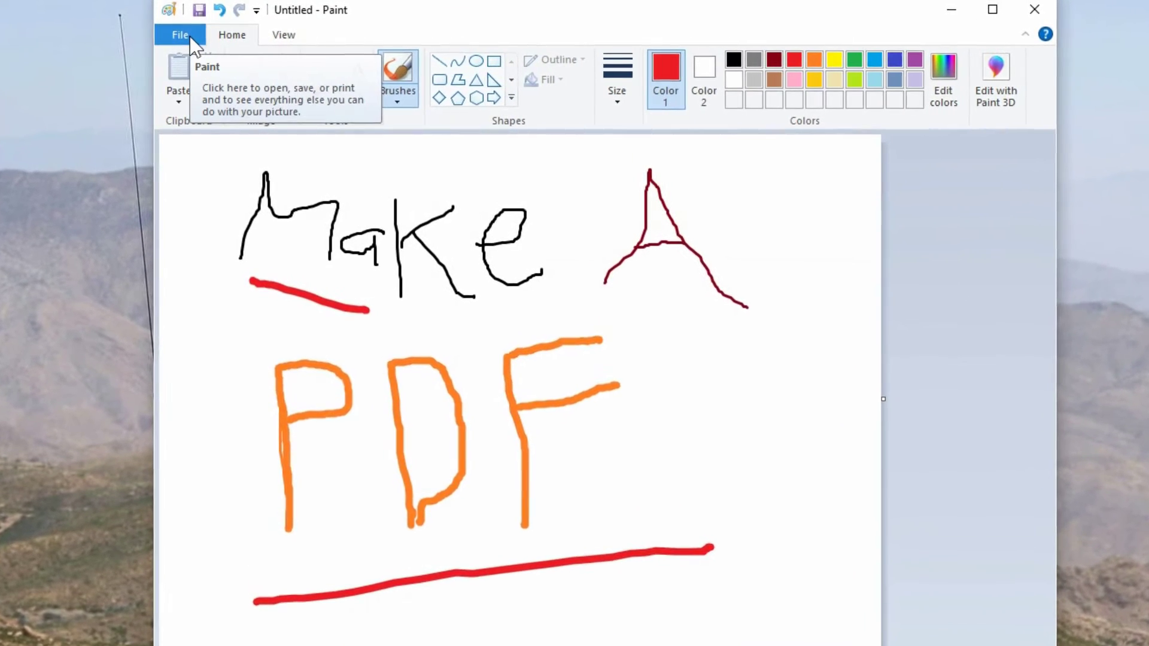
# Print the drawing with Microsoft Print to PDF, saving it as Paint in the How to make a PDF folder, and view Paint.pdf
pyautogui.click(189, 36)
pyautogui.click(256, 240)
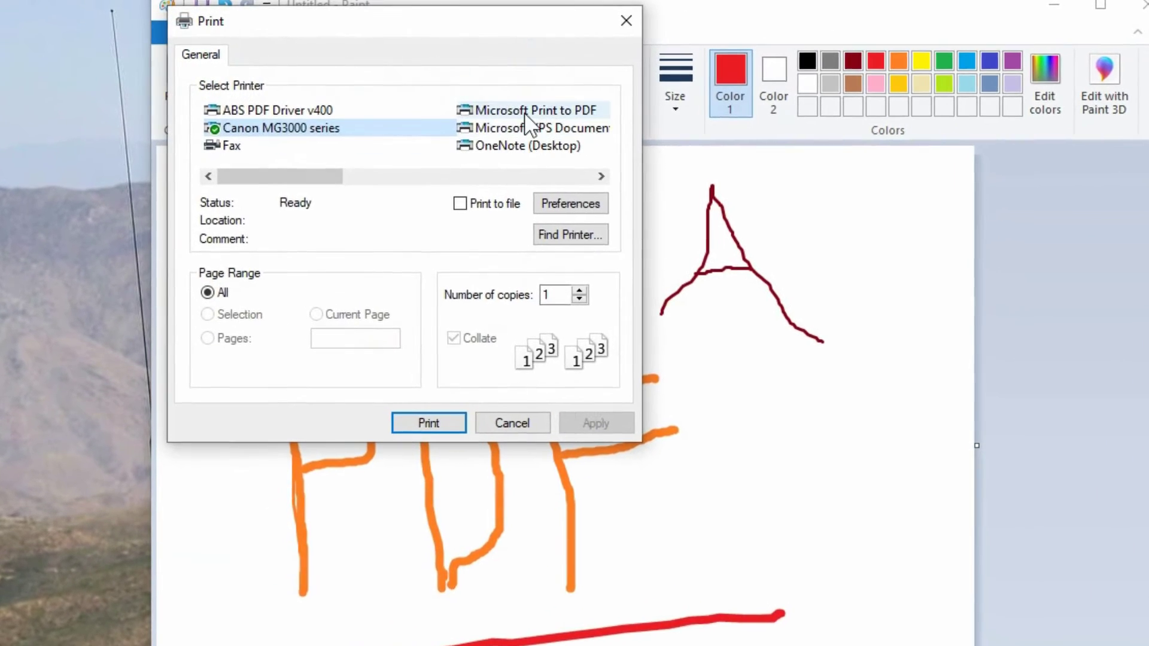
pyautogui.click(520, 109)
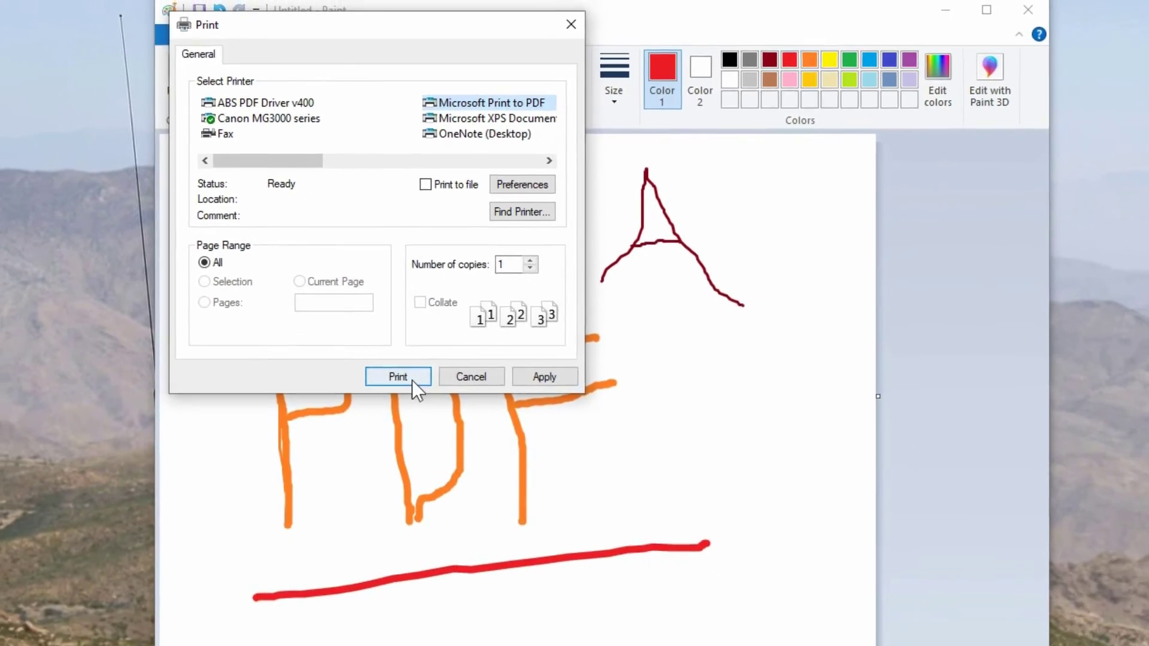
pyautogui.click(412, 380)
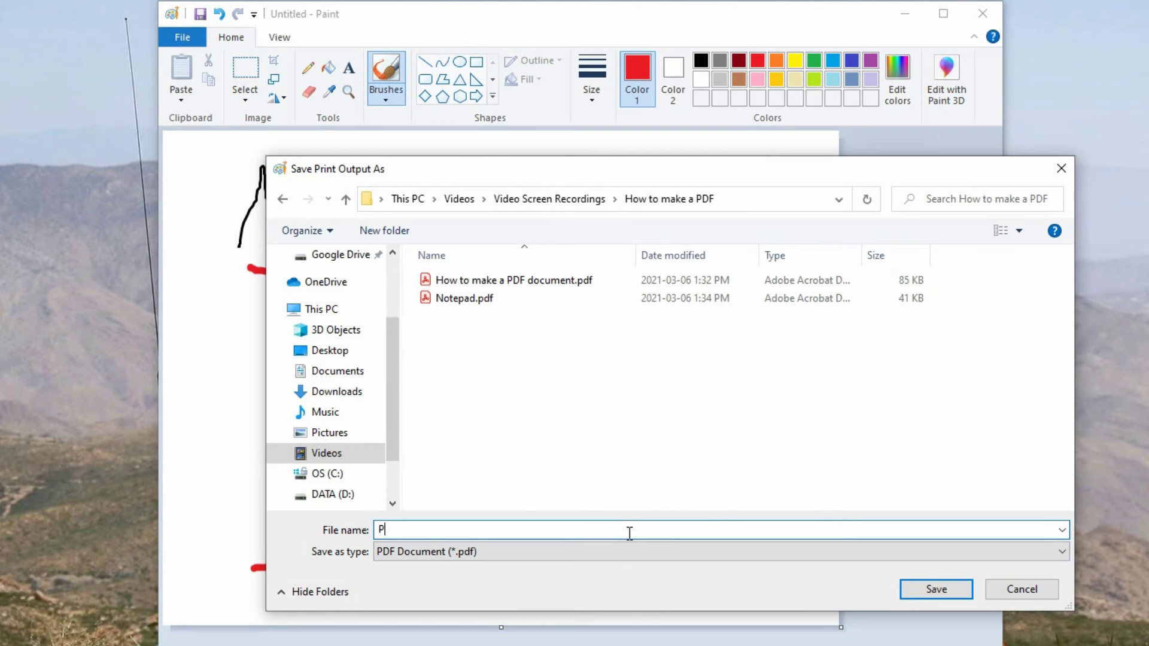
pyautogui.write('Paint')
pyautogui.click(914, 586)
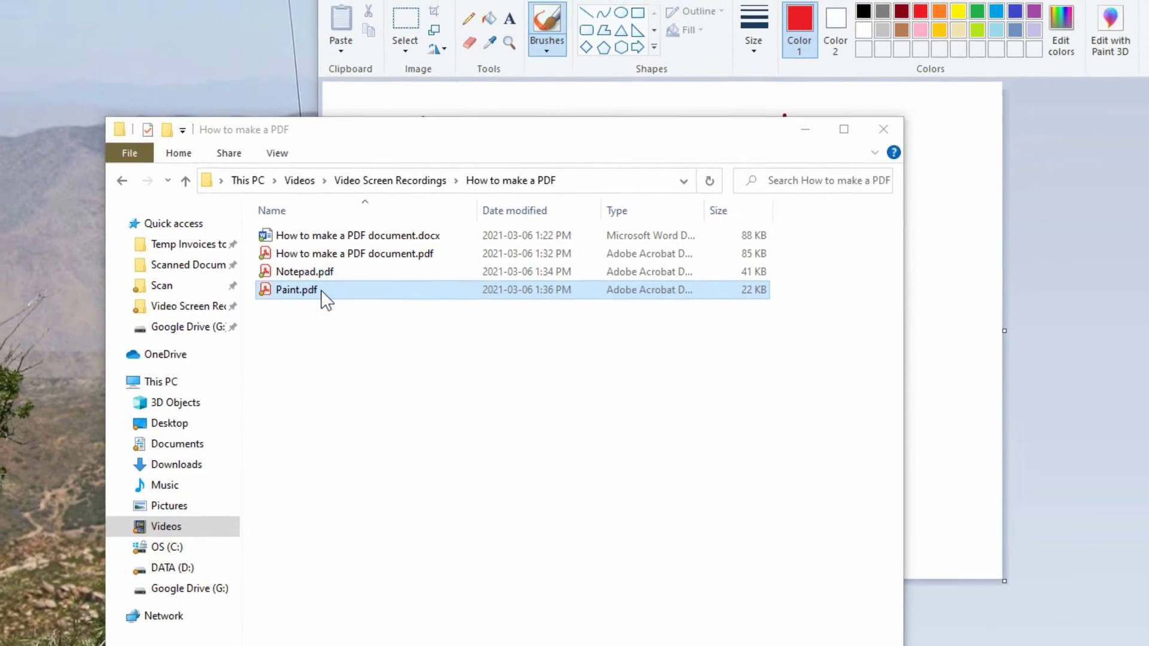
pyautogui.doubleClick(321, 290)
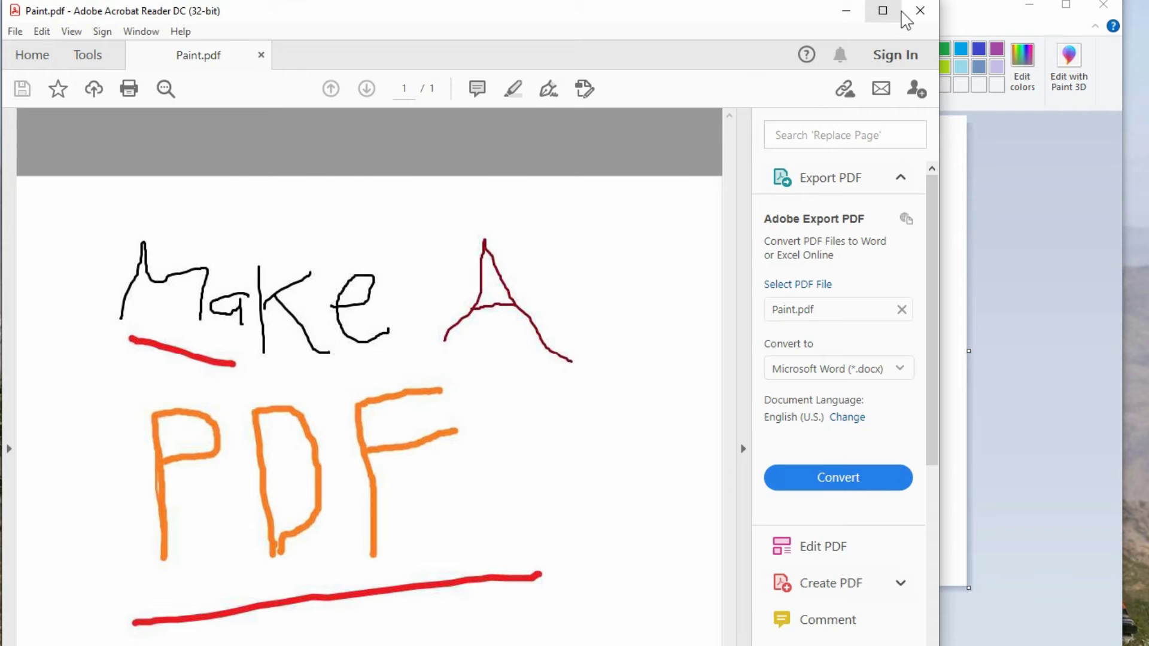
pyautogui.click(904, 14)
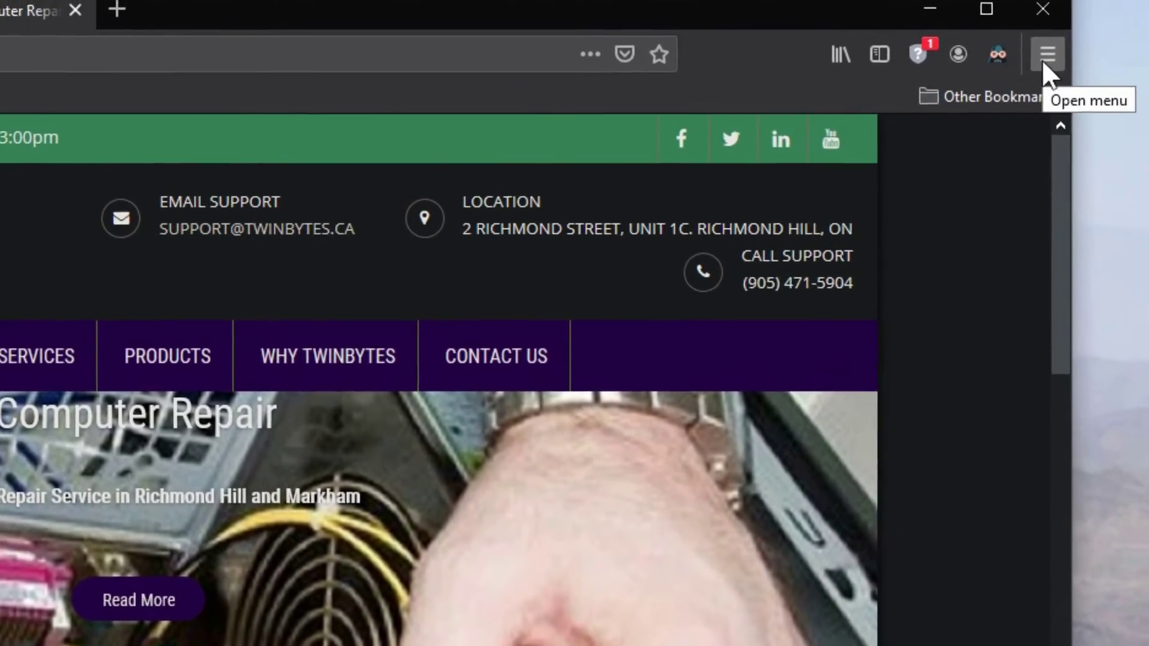
# In Firefox, set the TwinBytes web page to print to Microsoft Print to PDF, comparing landscape and keeping portrait orientation
pyautogui.click(1042, 59)
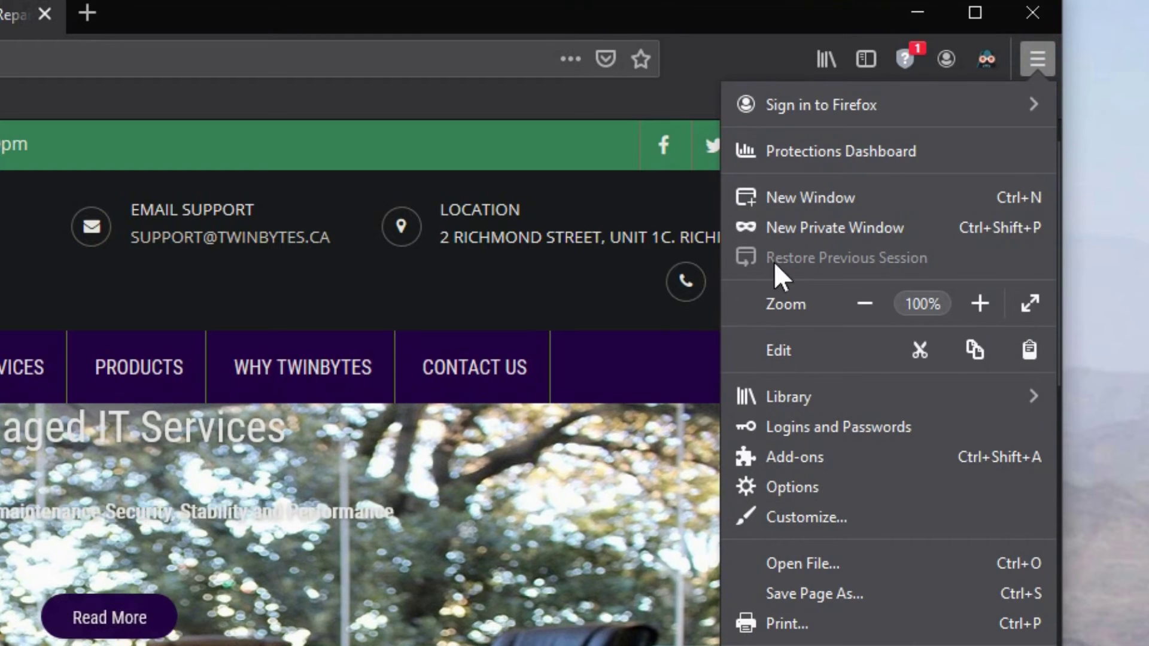
pyautogui.click(791, 628)
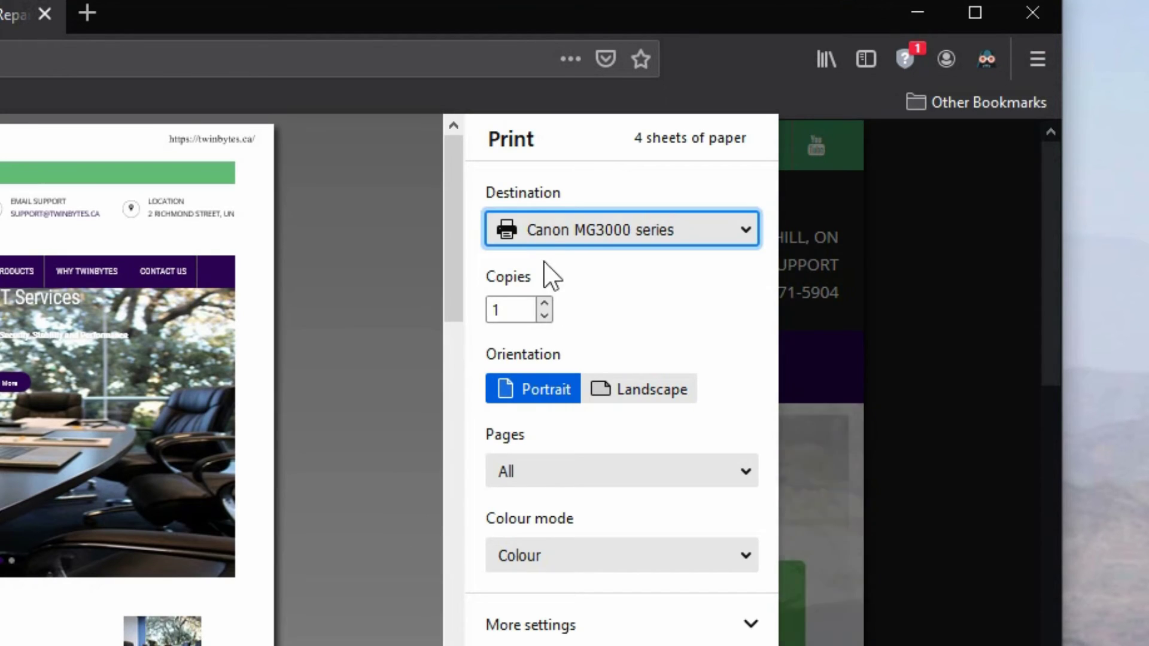
pyautogui.click(545, 228)
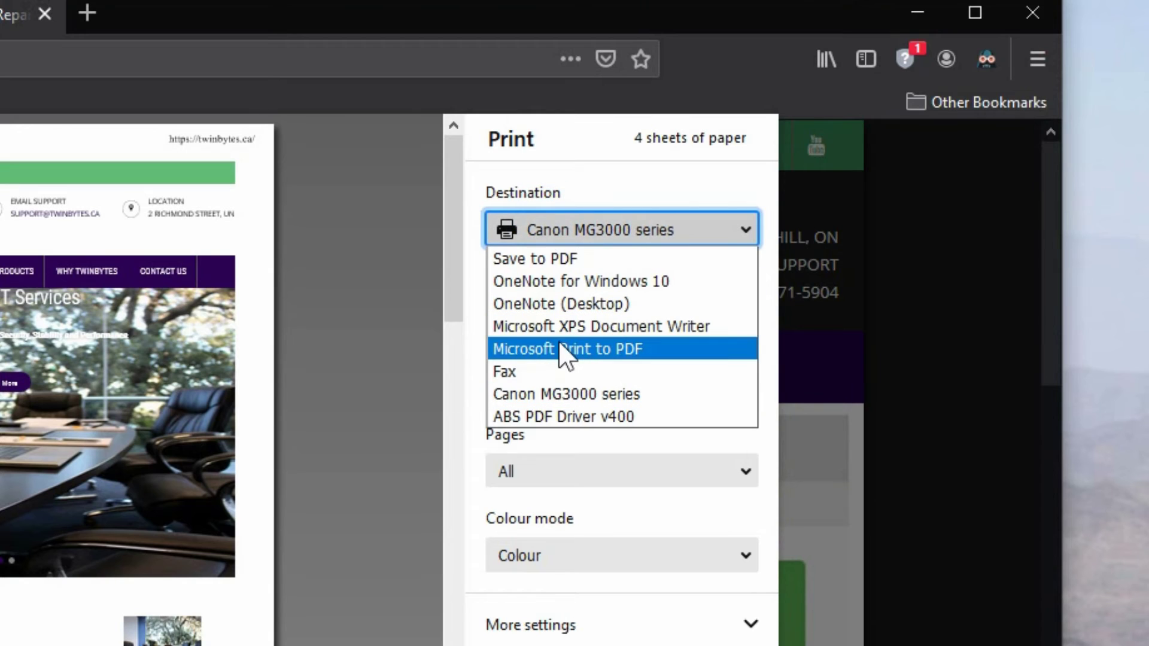
pyautogui.click(606, 349)
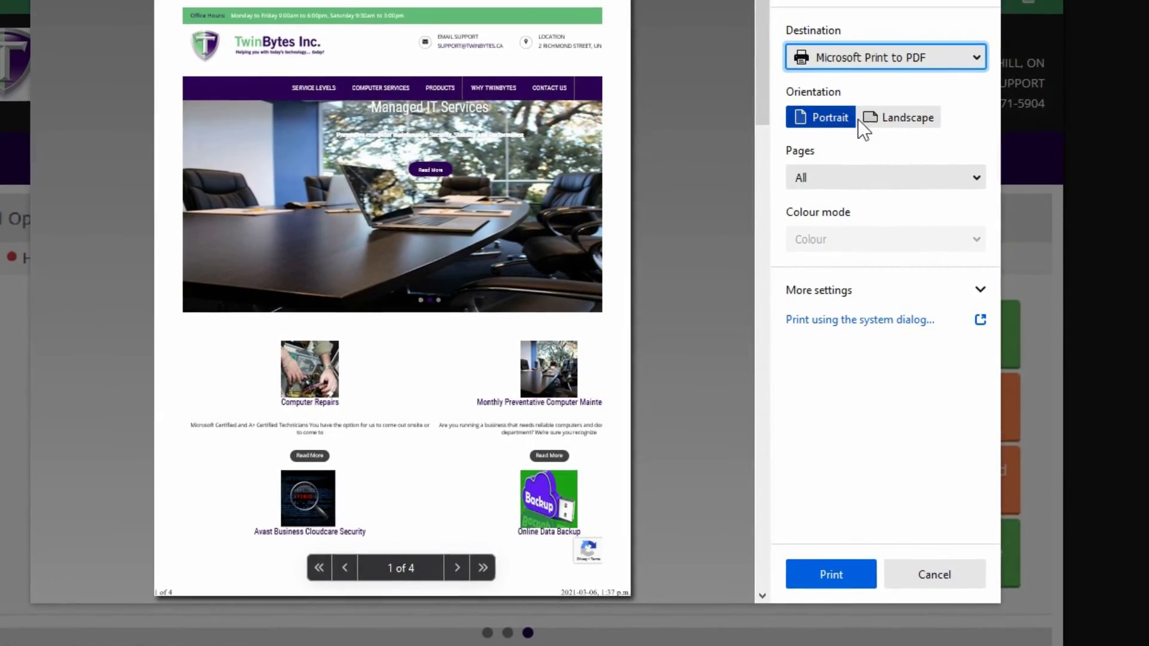
pyautogui.click(900, 111)
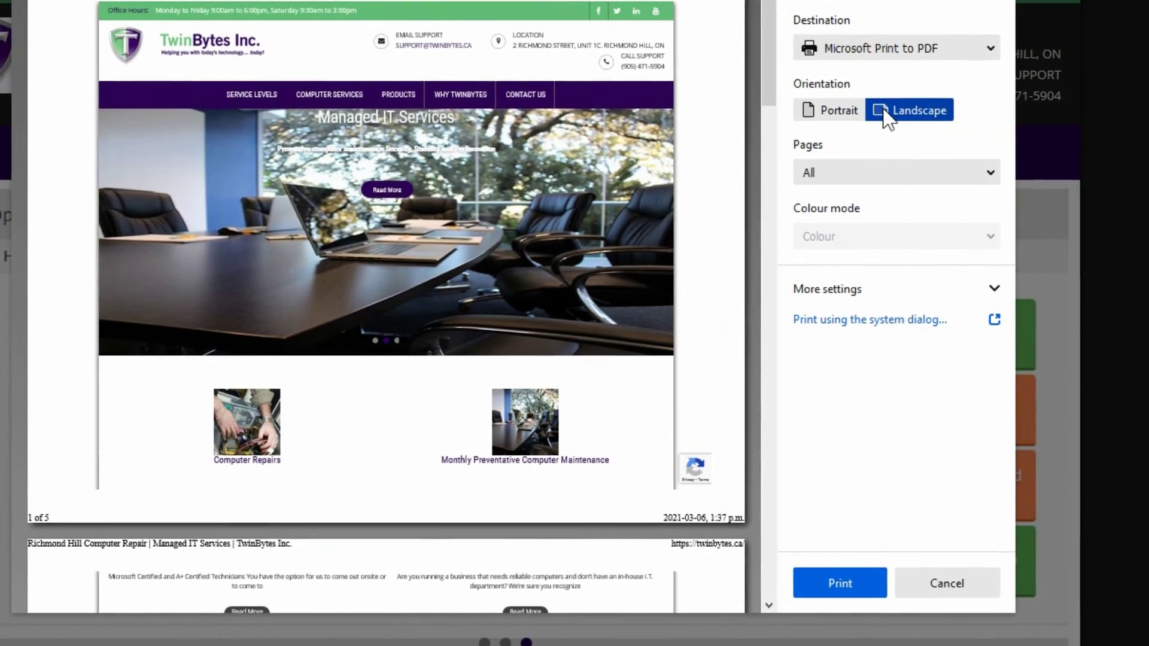
pyautogui.click(811, 108)
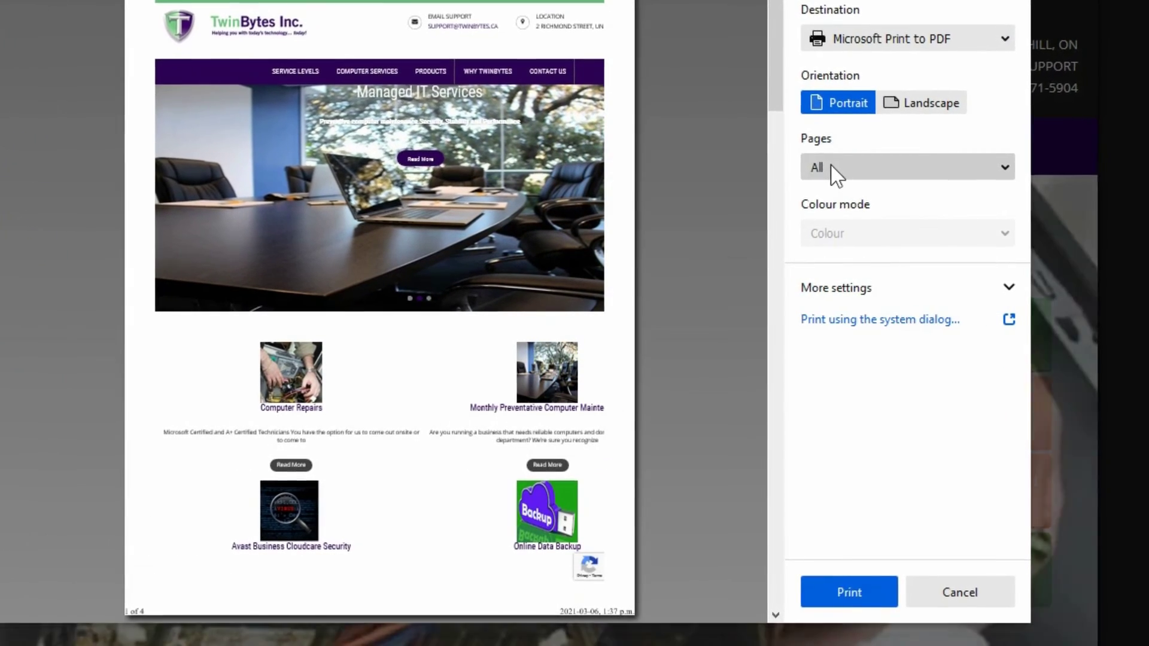
# Set the pages option to Custom with no range entered, print the web page, and save it as Website in the How to make a PDF folder
pyautogui.click(831, 166)
pyautogui.click(834, 201)
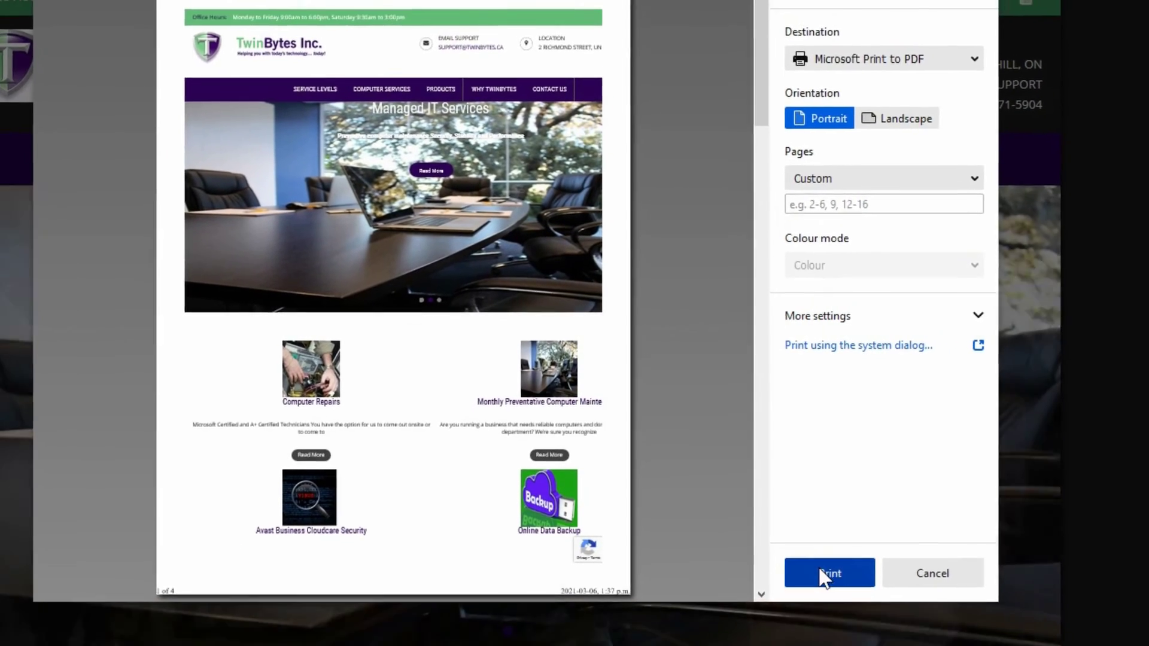
pyautogui.click(822, 578)
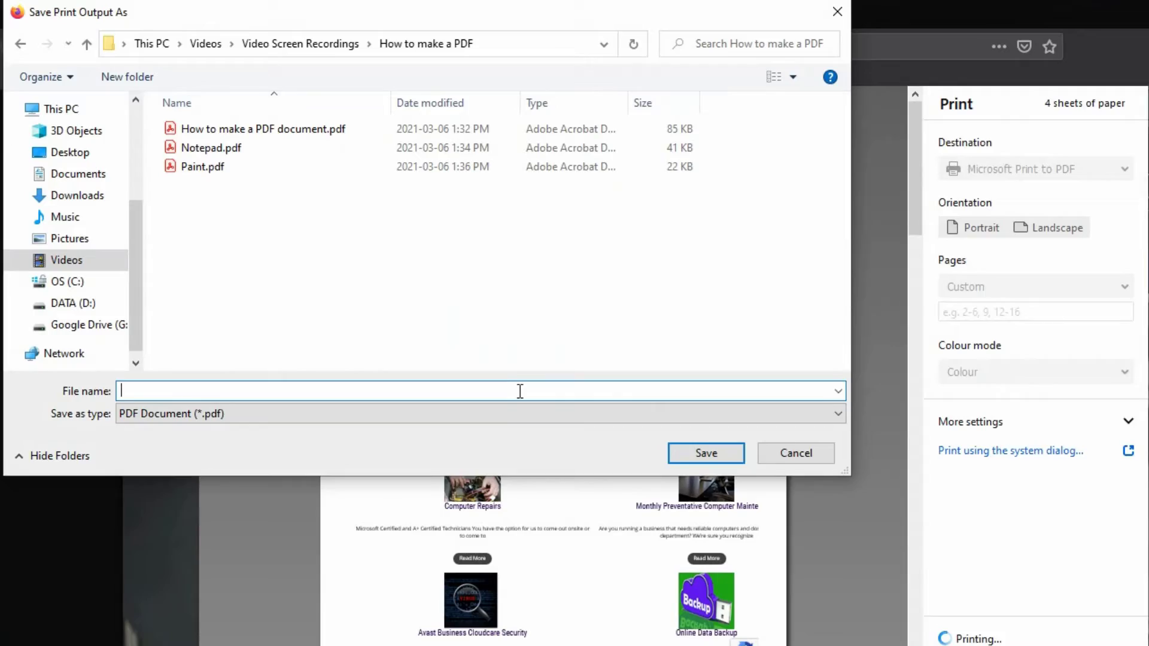
pyautogui.write('Websi')
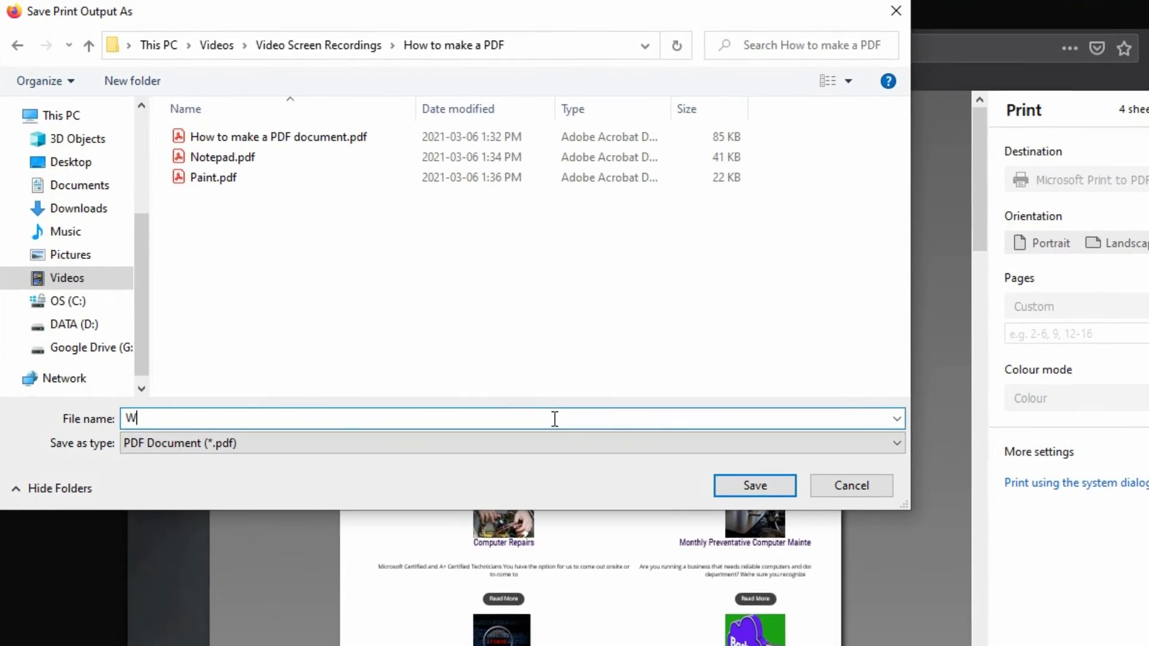
pyautogui.write('te')
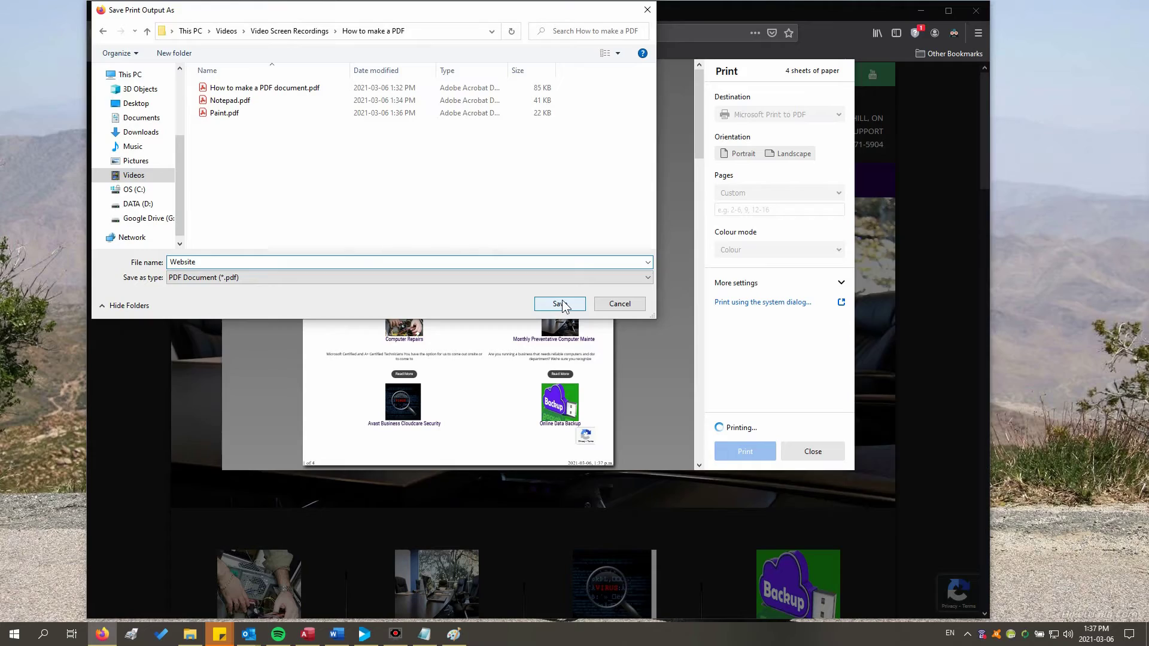
pyautogui.click(914, 581)
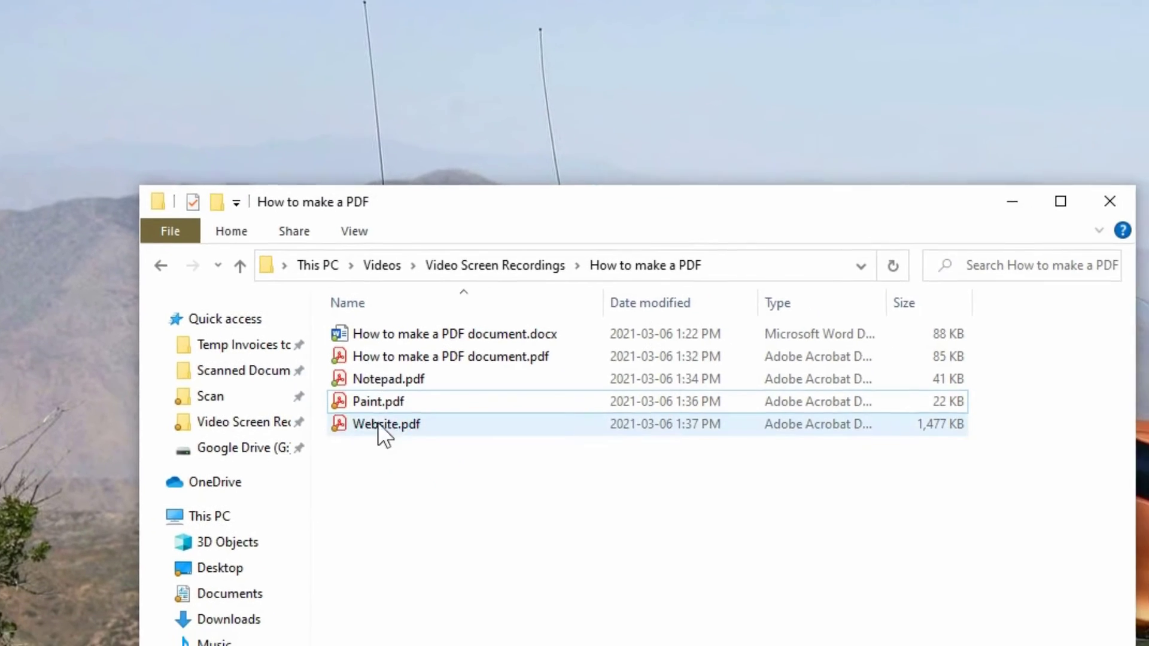
# Switch to File Explorer and open Website.pdf from the How to make a PDF folder to view it
pyautogui.click(440, 449)
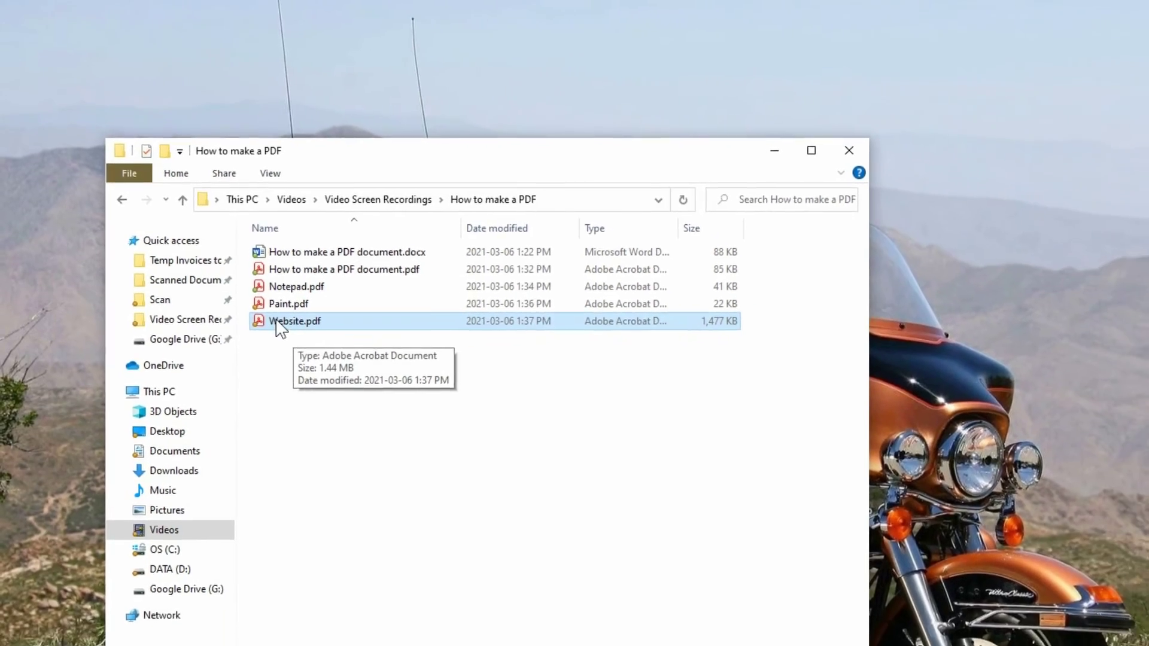
pyautogui.doubleClick(281, 324)
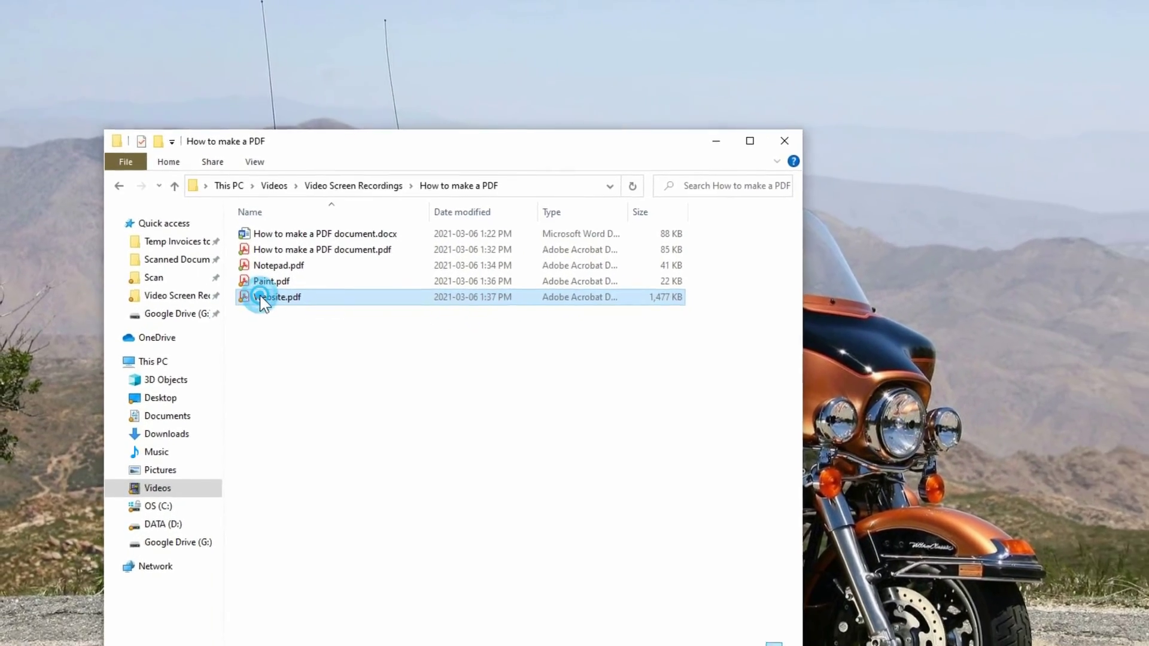